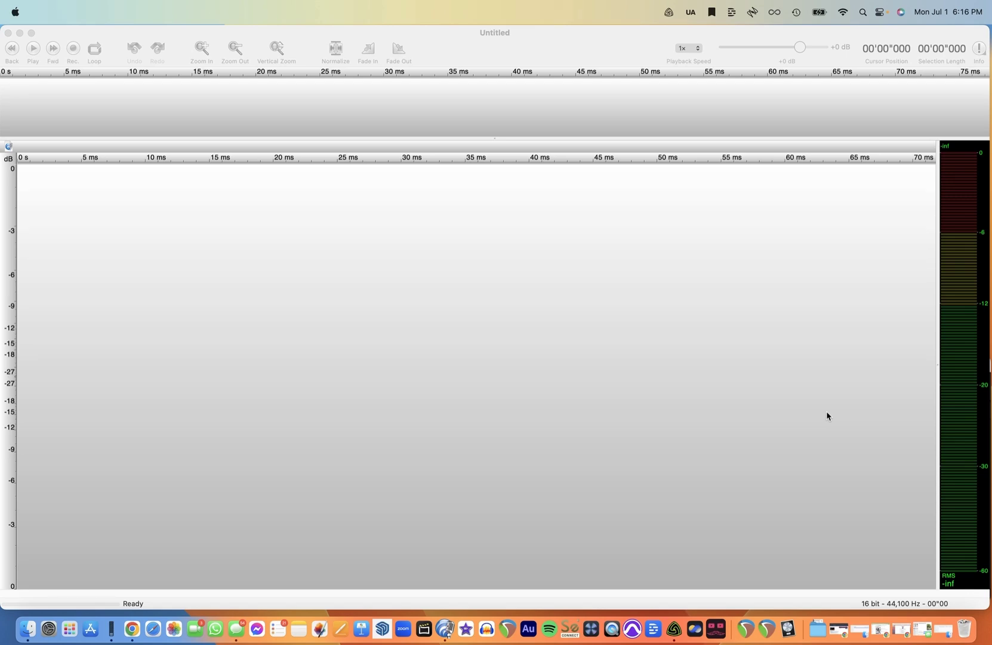
pyautogui.click(564, 53)
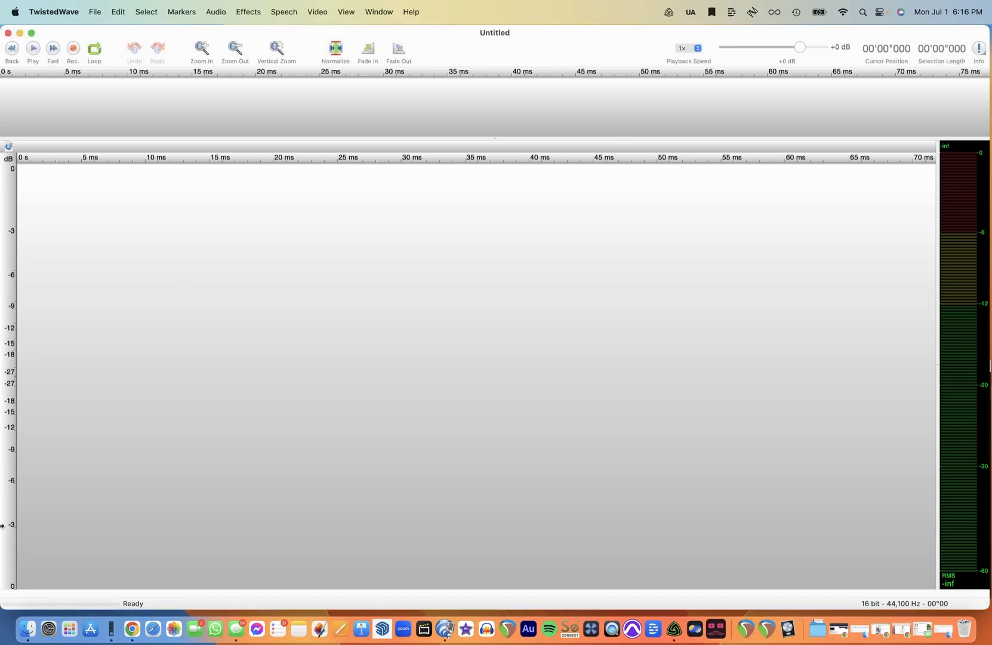
pyautogui.click(27, 628)
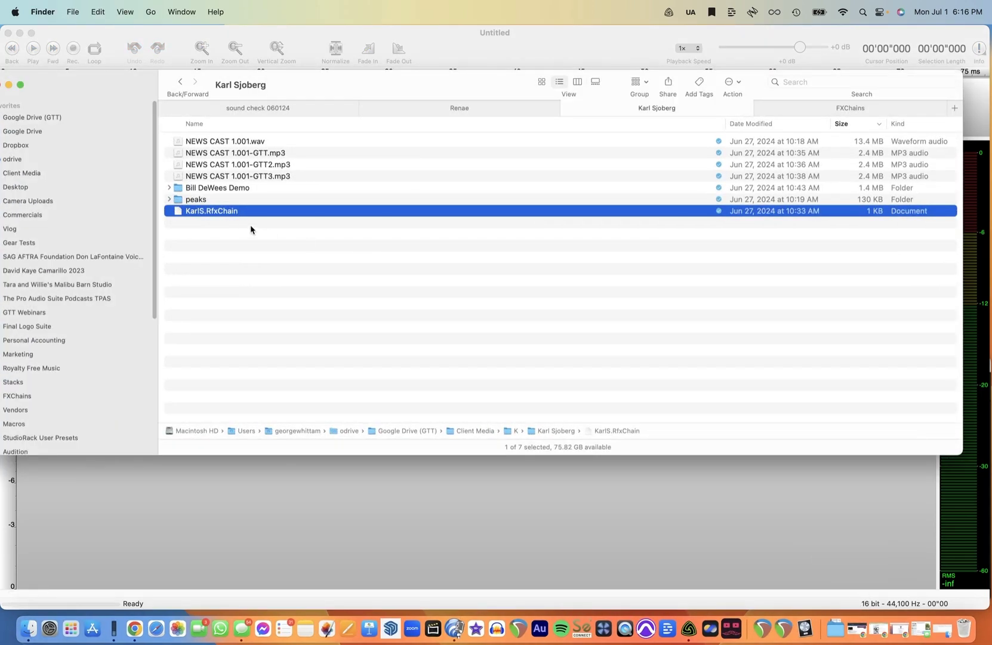
pyautogui.click(78, 176)
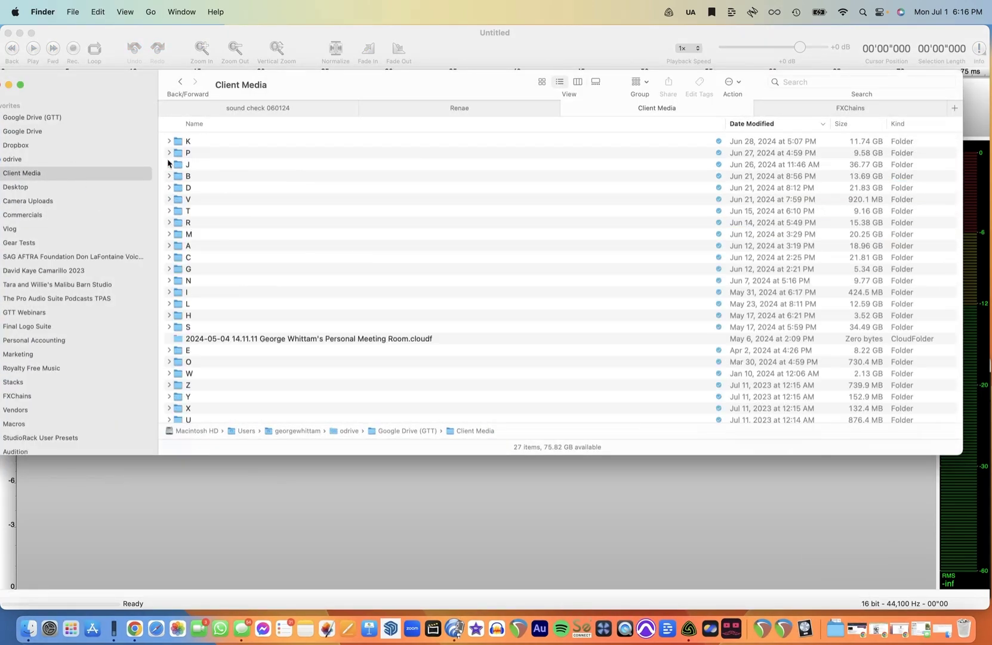
pyautogui.doubleClick(204, 144)
pyautogui.doubleClick(228, 140)
pyautogui.doubleClick(266, 143)
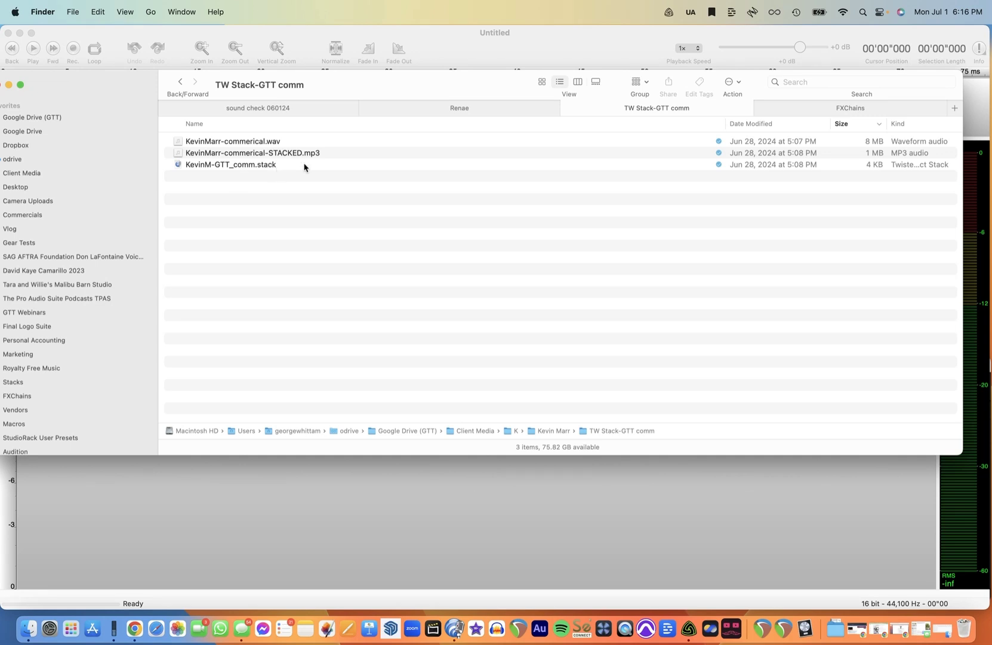
pyautogui.doubleClick(304, 166)
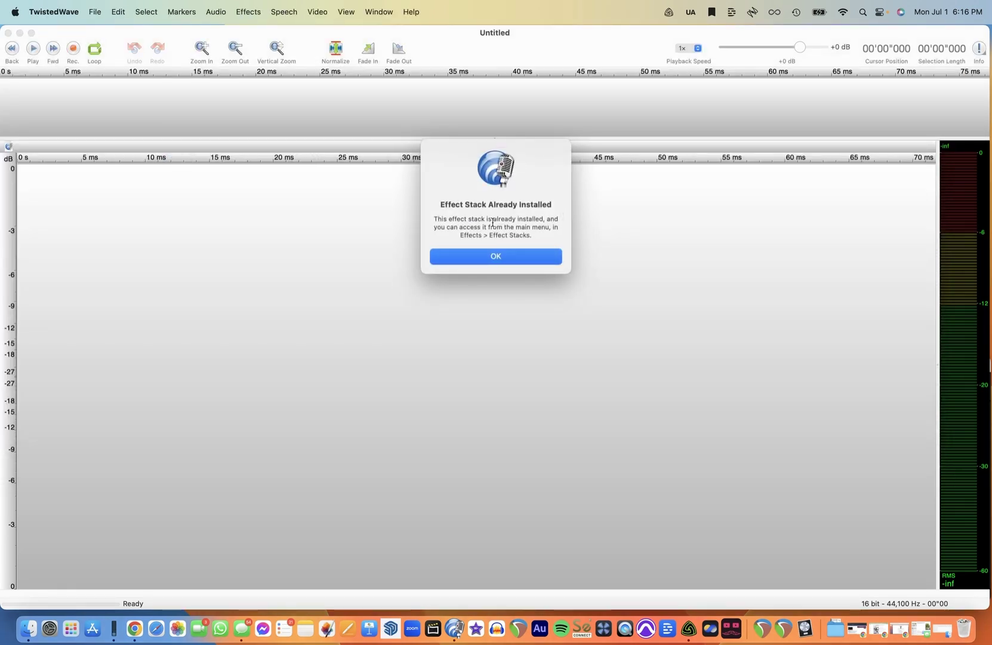
pyautogui.click(509, 261)
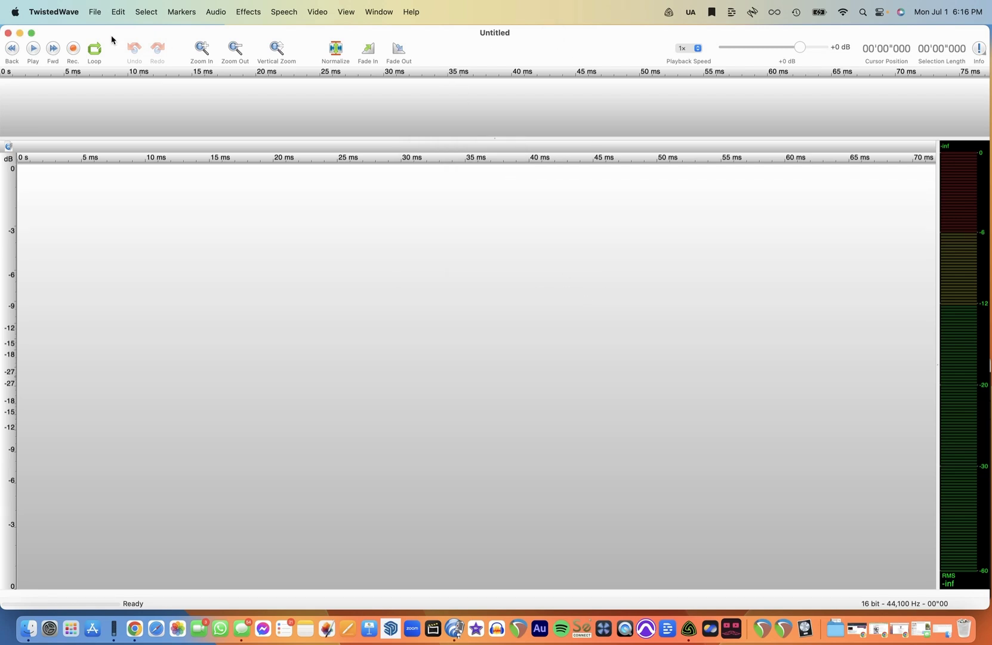
pyautogui.click(101, 15)
pyautogui.moveTo(122, 60)
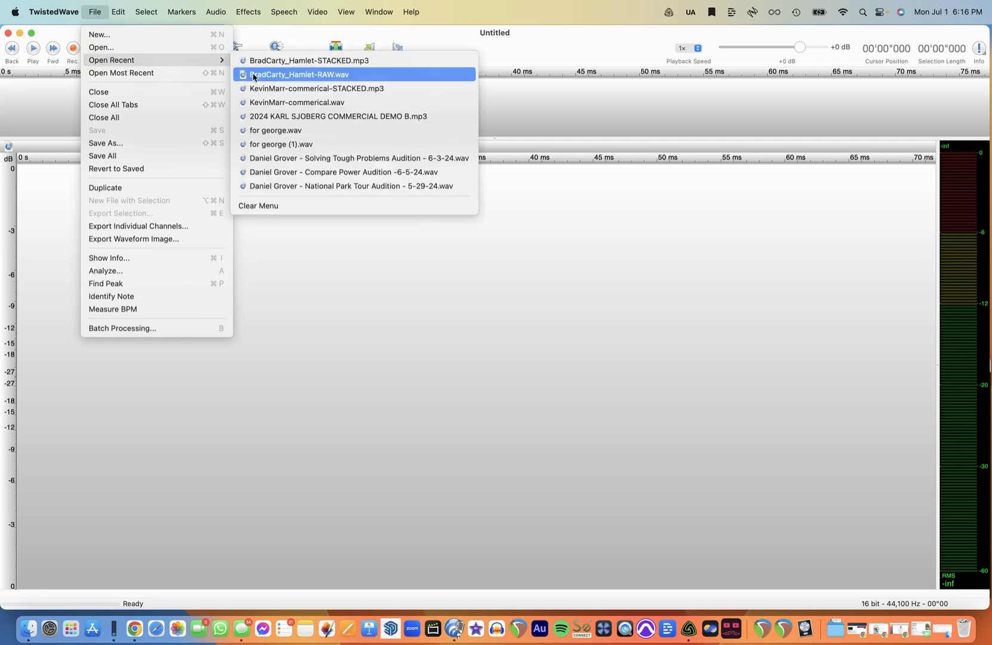
pyautogui.click(283, 117)
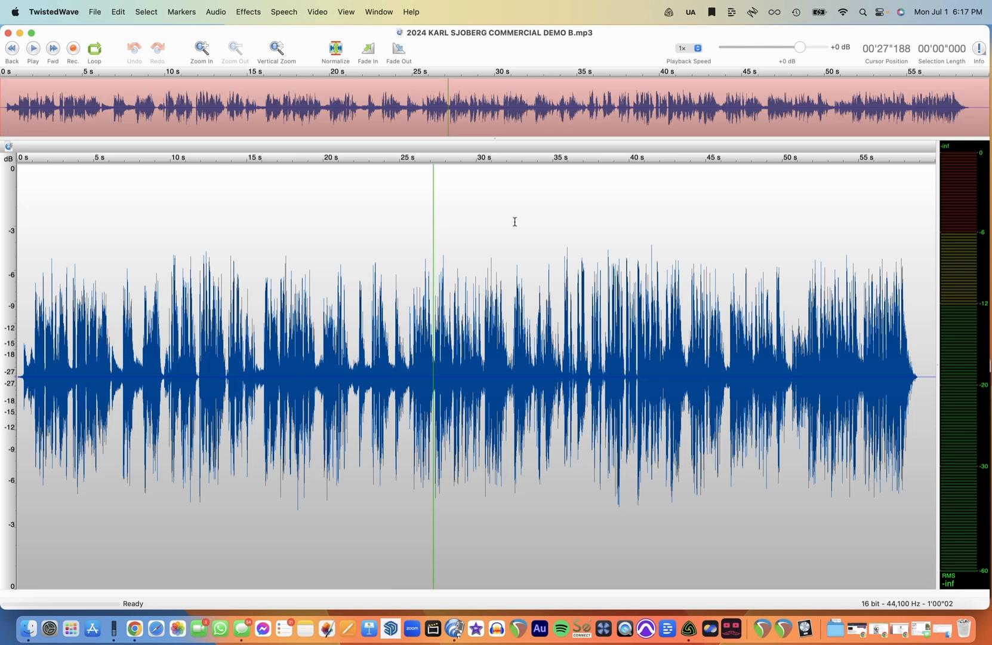
# - Normalize the whole file to a Peak Value of -3 dB
pyautogui.click(337, 49)
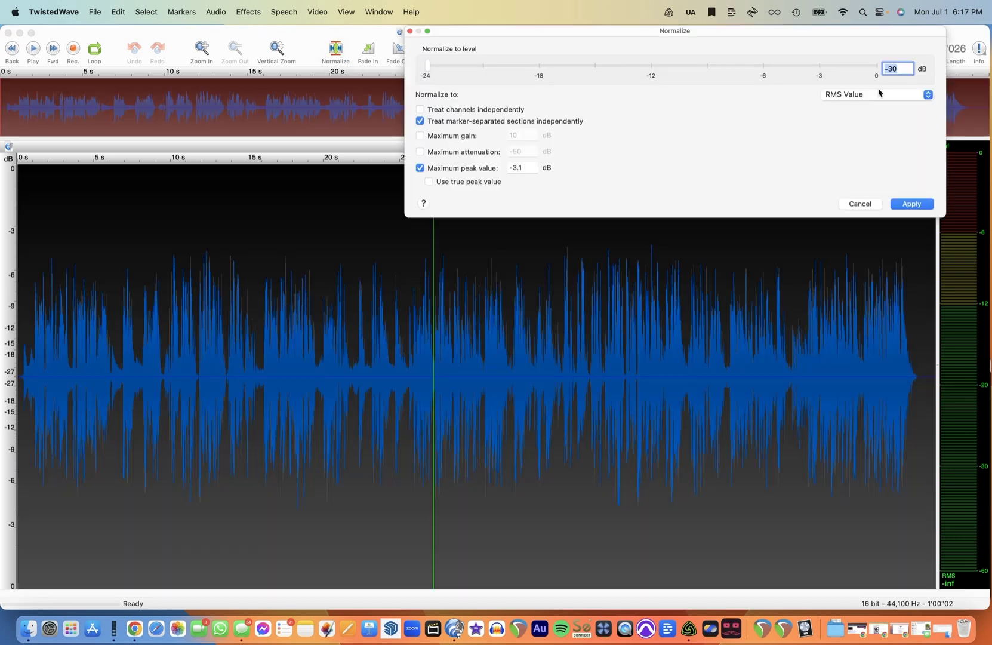
pyautogui.write('-3')
pyautogui.press('Tab')
pyautogui.click(902, 98)
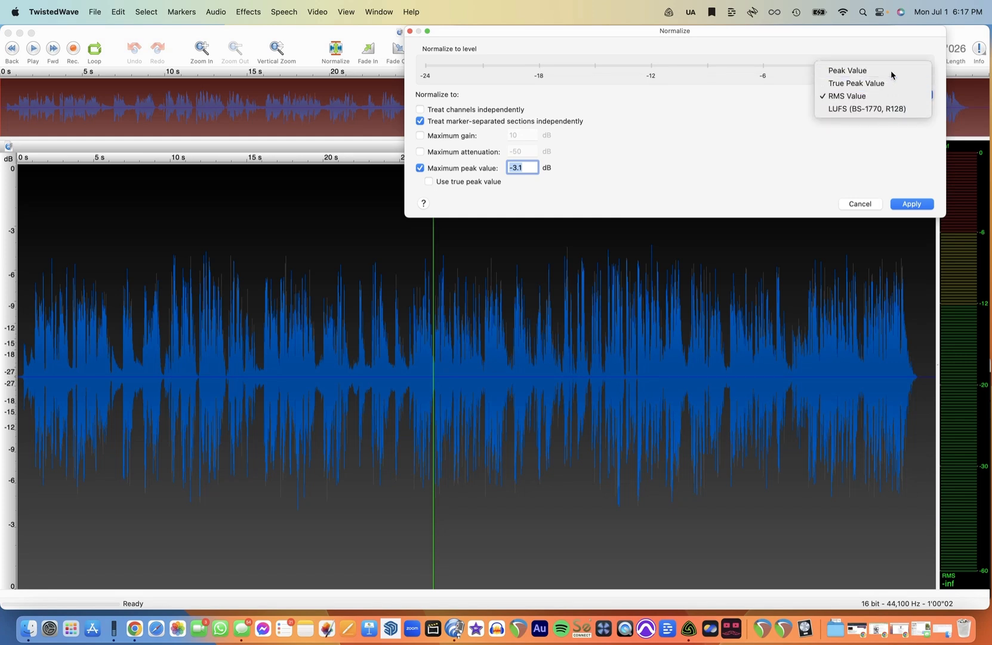
pyautogui.click(900, 70)
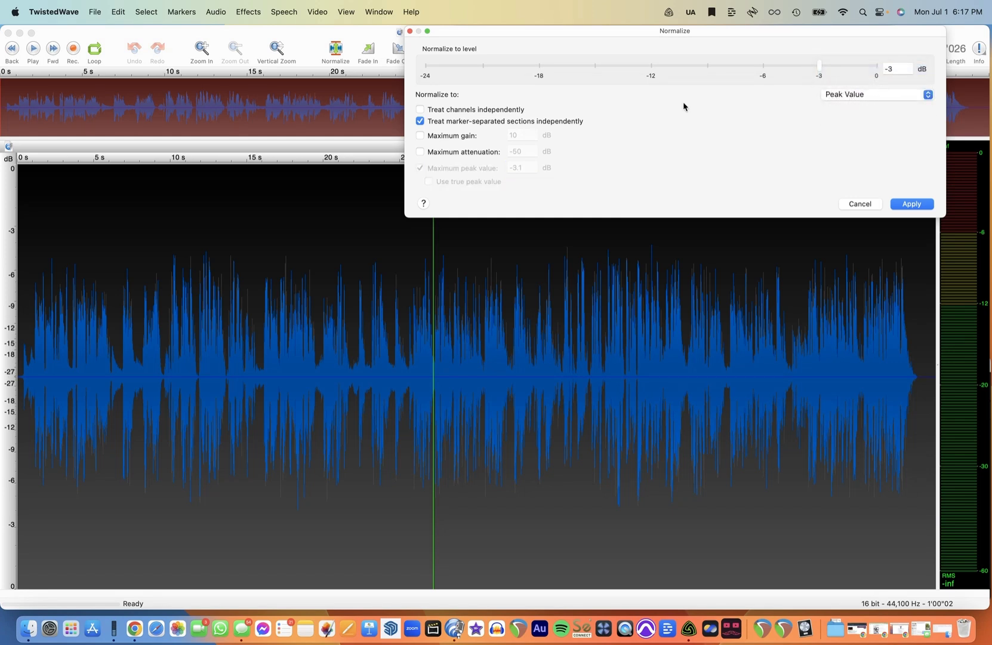
pyautogui.click(436, 123)
pyautogui.click(911, 204)
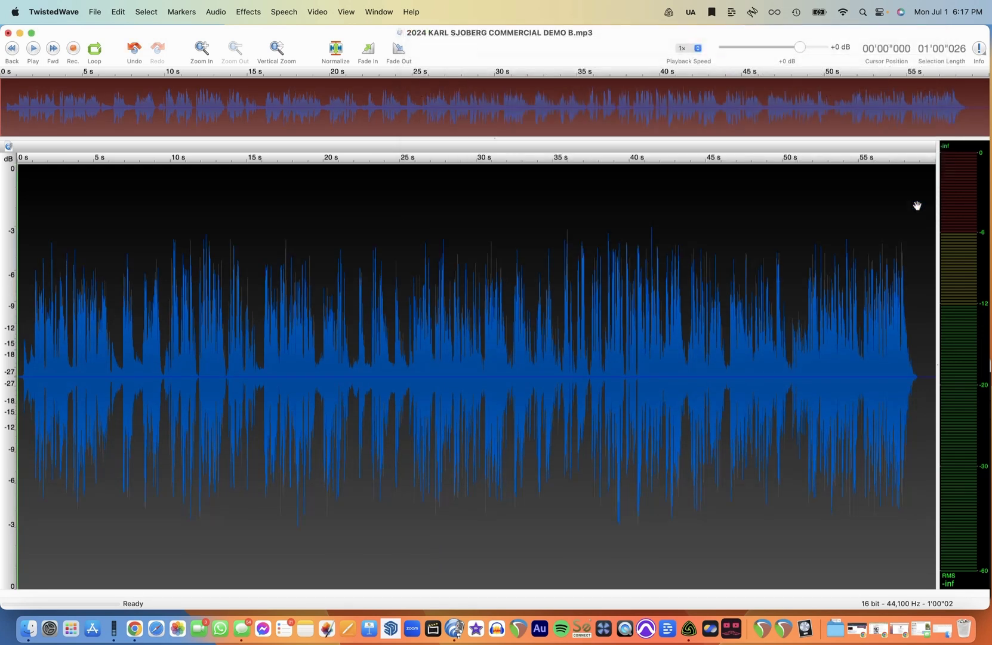
# - Open a saved effect stack from the Effects menu and move its window aside
pyautogui.click(558, 394)
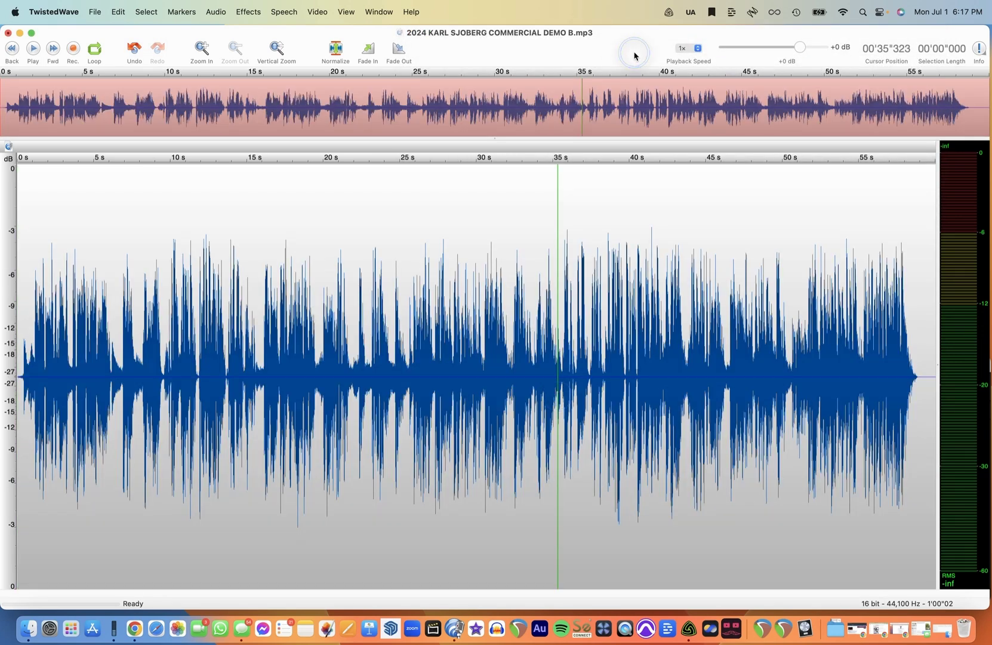
pyautogui.click(256, 18)
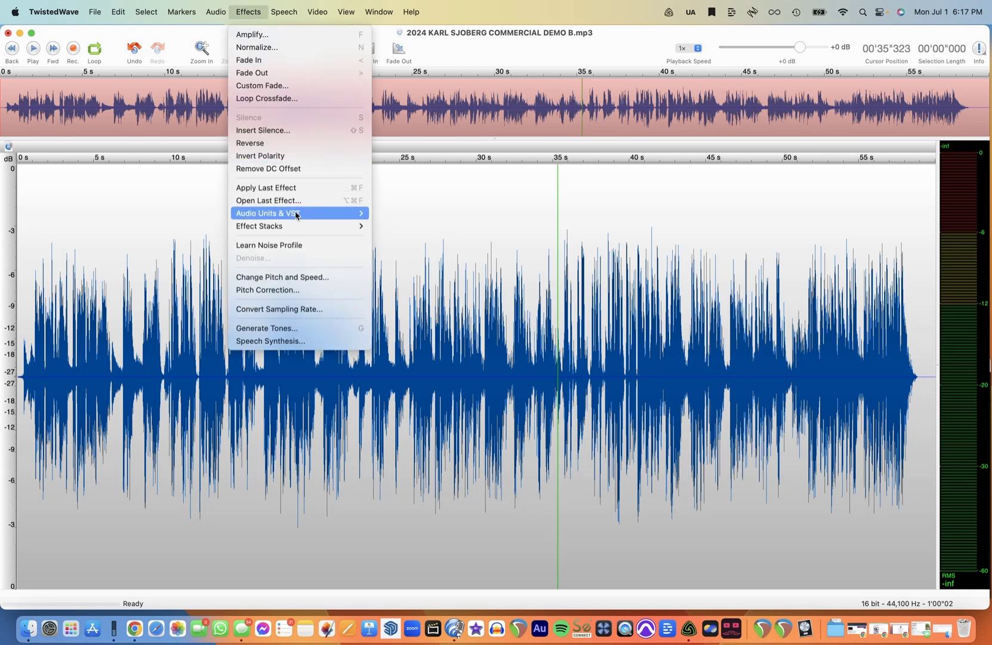
pyautogui.moveTo(305, 231)
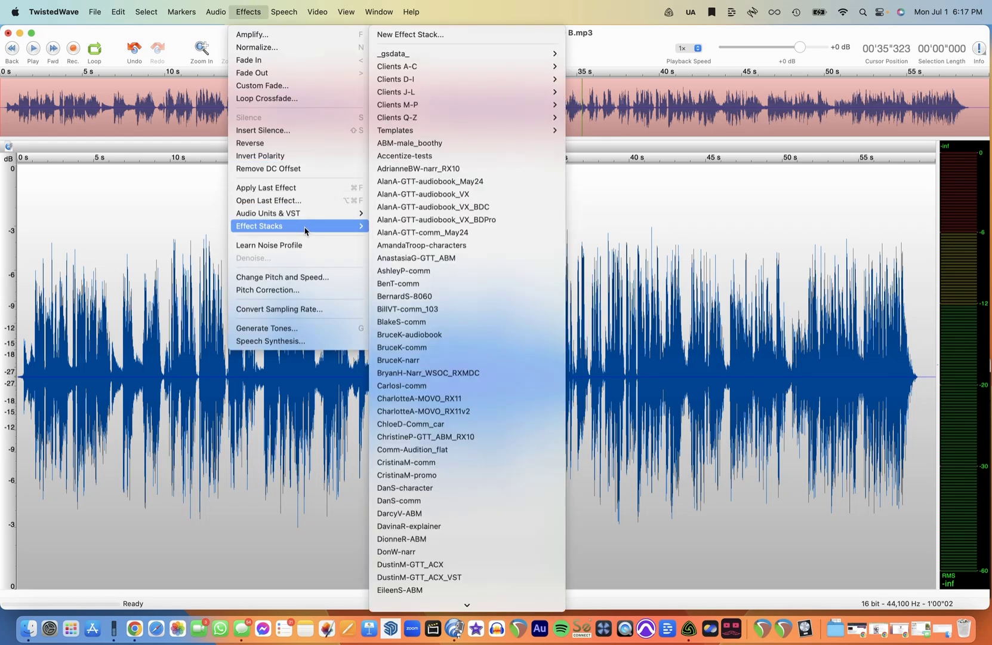
pyautogui.click(487, 350)
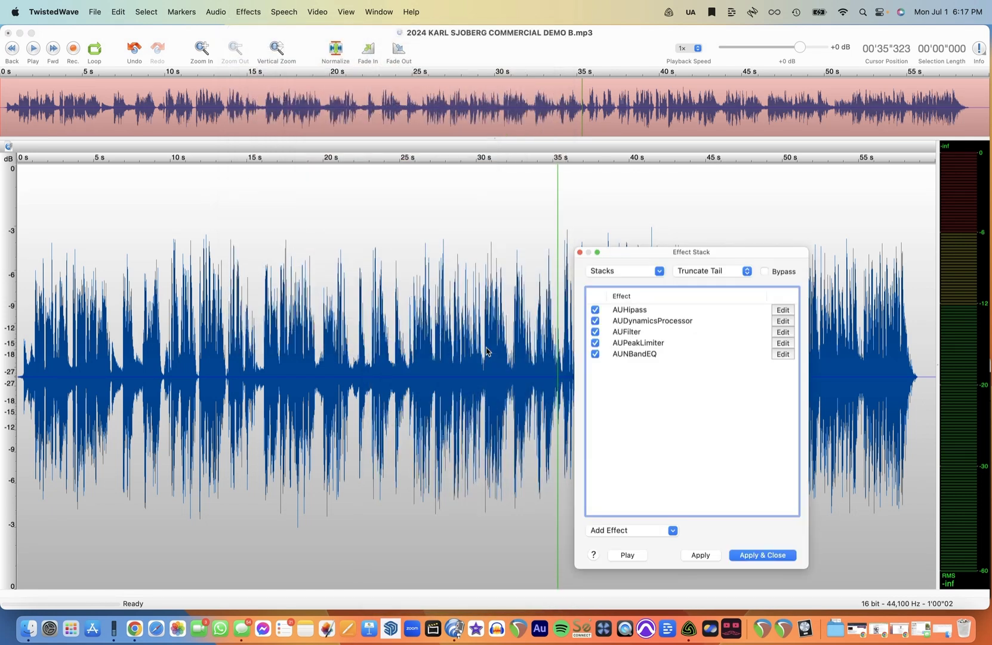
pyautogui.moveTo(685, 252); pyautogui.dragTo(845, 36)
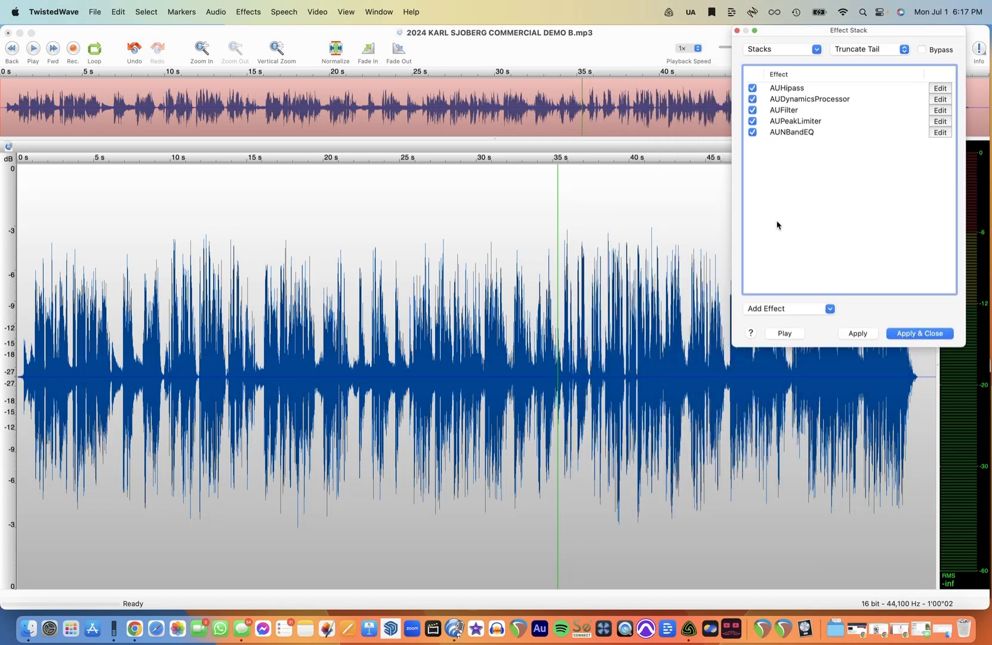
# - Open the editors of the AUHipass, AUDynamicsProcessor and AUFilter effects to review their settings
pyautogui.click(941, 91)
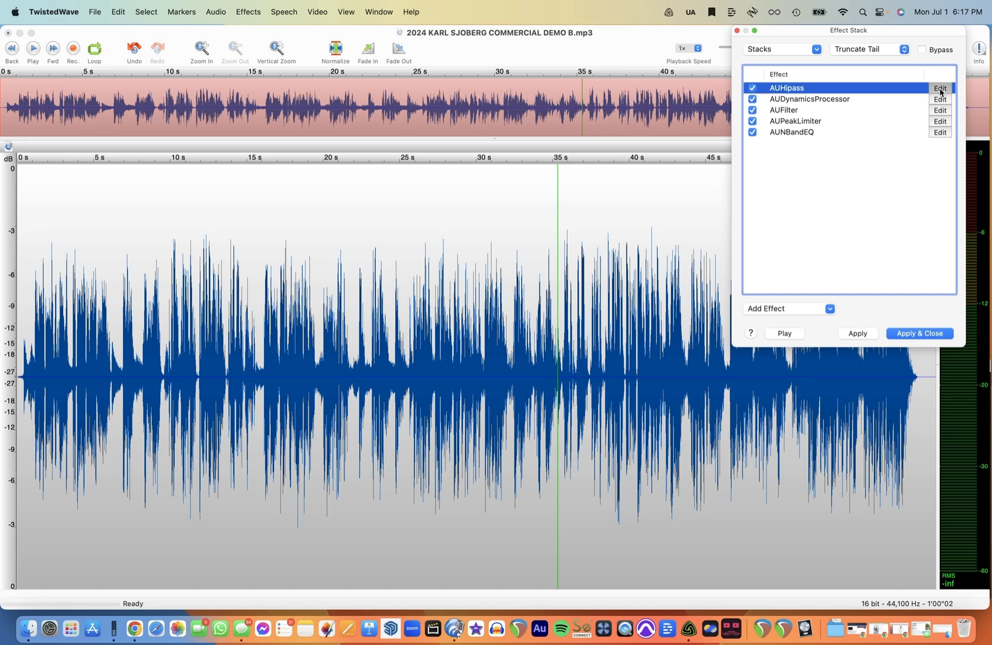
pyautogui.click(942, 92)
pyautogui.click(940, 99)
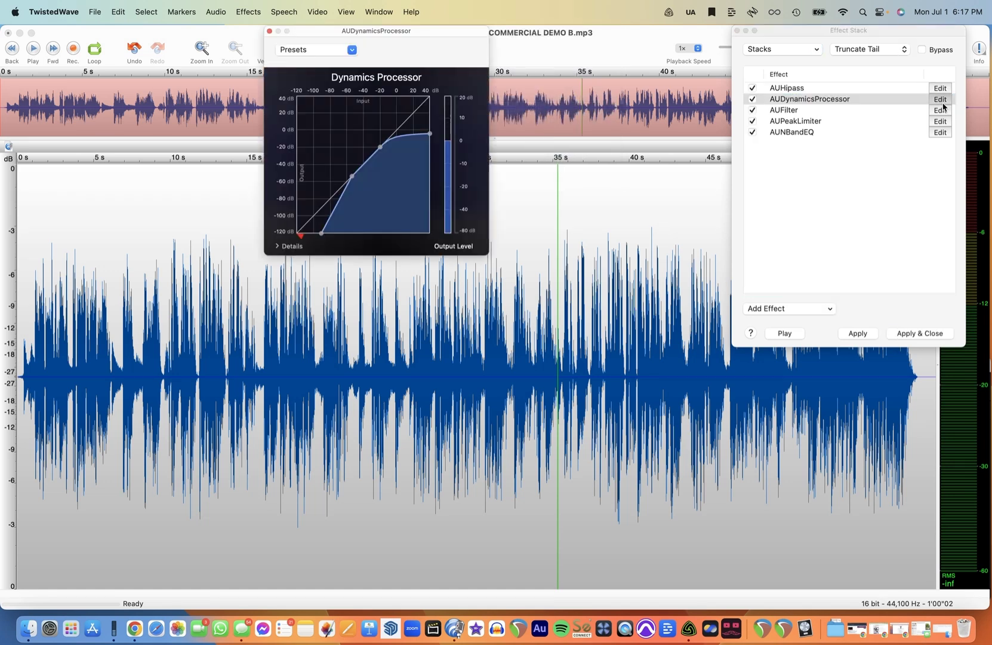
pyautogui.click(942, 109)
pyautogui.click(942, 111)
pyautogui.click(942, 112)
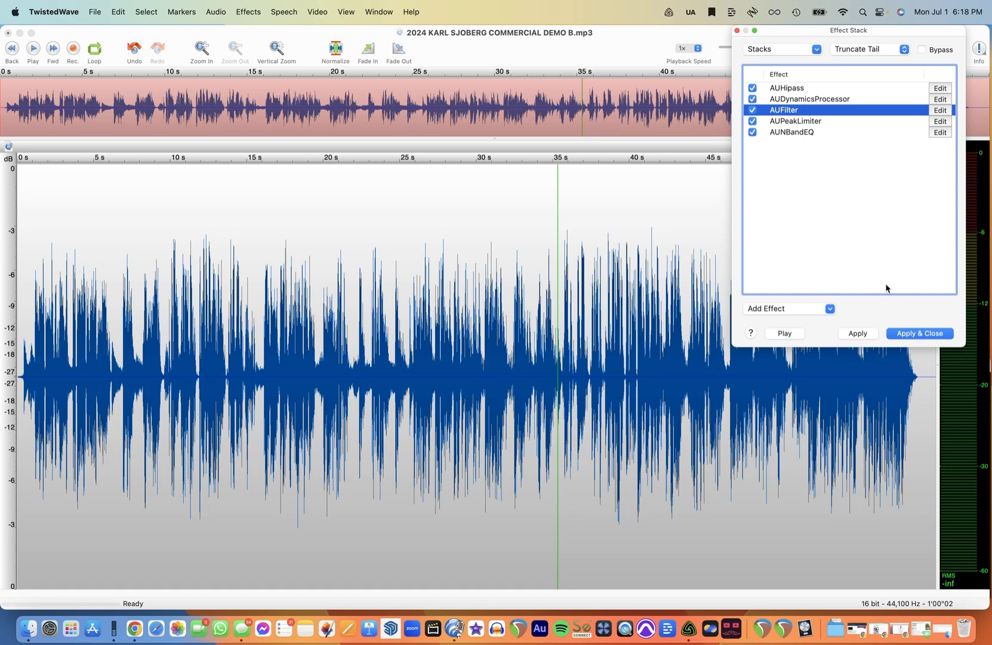
# - Rearrange the windows, narrowing the waveform window and placing the effect stack beside it
pyautogui.moveTo(738, 347); pyautogui.dragTo(846, 238)
pyautogui.moveTo(872, 31); pyautogui.dragTo(902, 31)
pyautogui.moveTo(759, 239); pyautogui.dragTo(839, 197)
pyautogui.moveTo(986, 607); pyautogui.dragTo(754, 613)
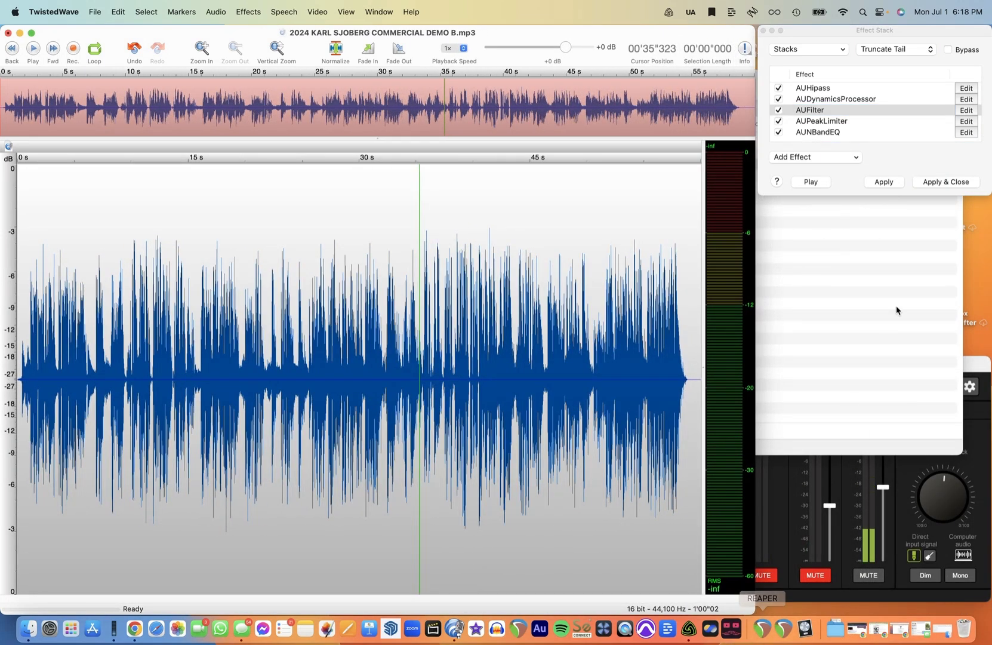
pyautogui.click(896, 32)
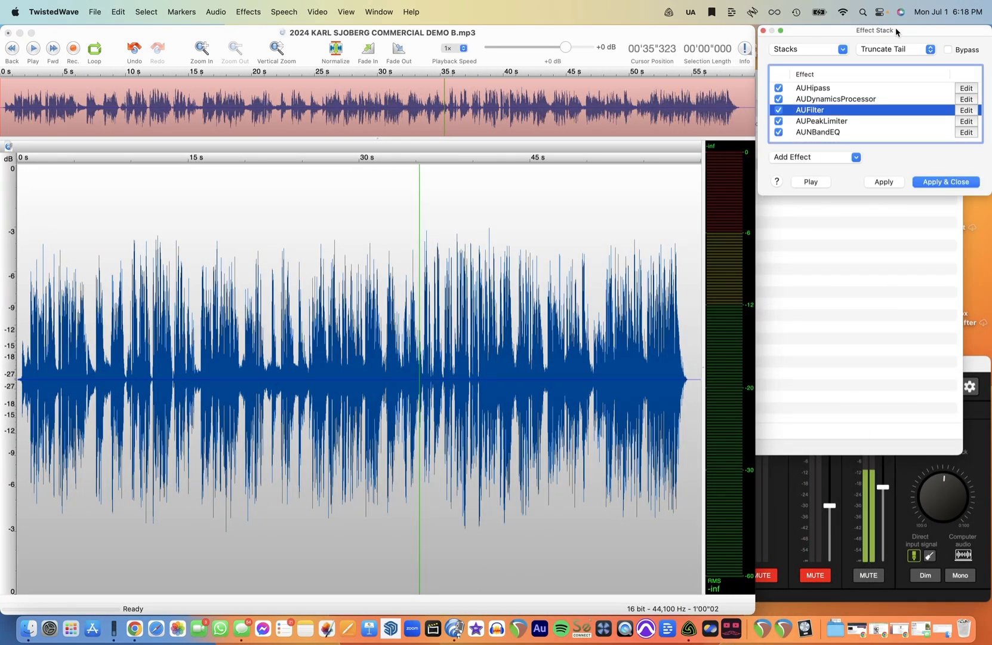
pyautogui.click(661, 33)
# - Place the playhead at about 14 s and toggle the stack's Bypass option to compare the sound
pyautogui.click(182, 385)
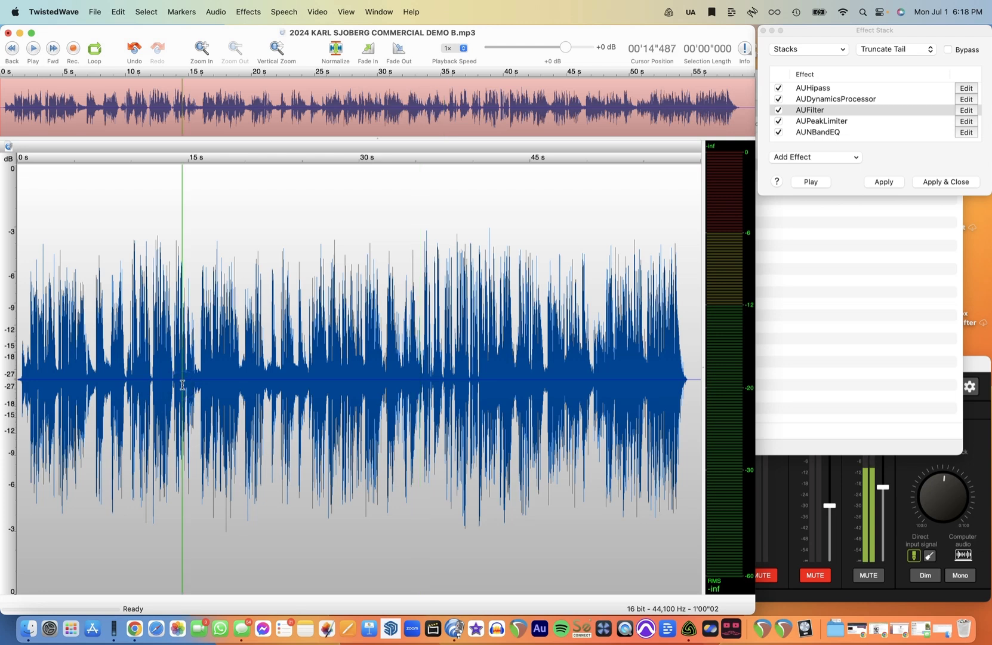
pyautogui.click(890, 34)
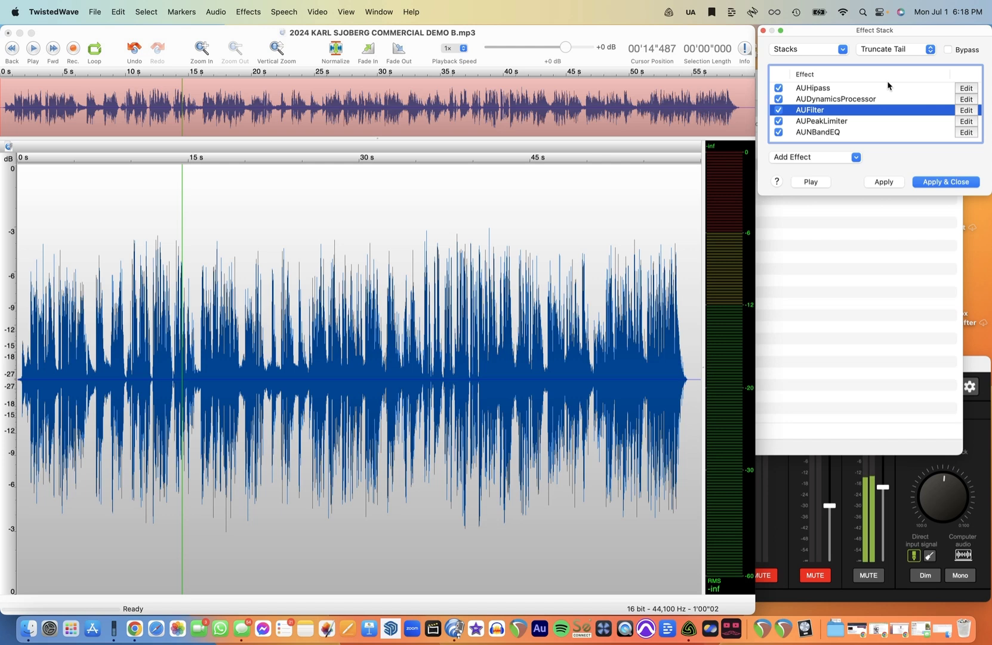
pyautogui.click(948, 50)
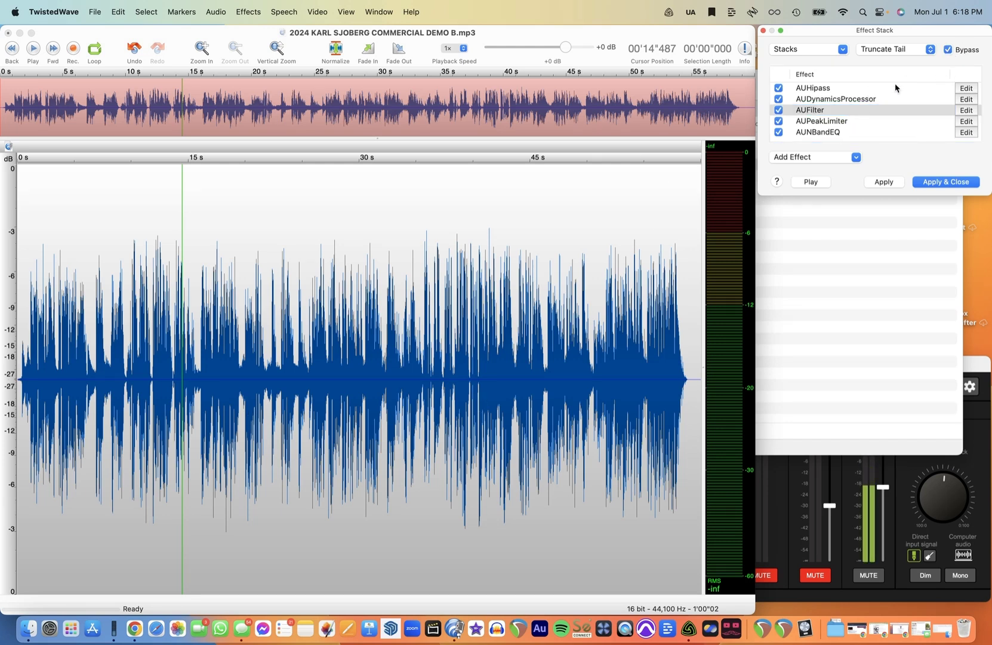
pyautogui.click(948, 50)
# - Try applying the effect stack to the whole file, then undo the application
pyautogui.click(884, 182)
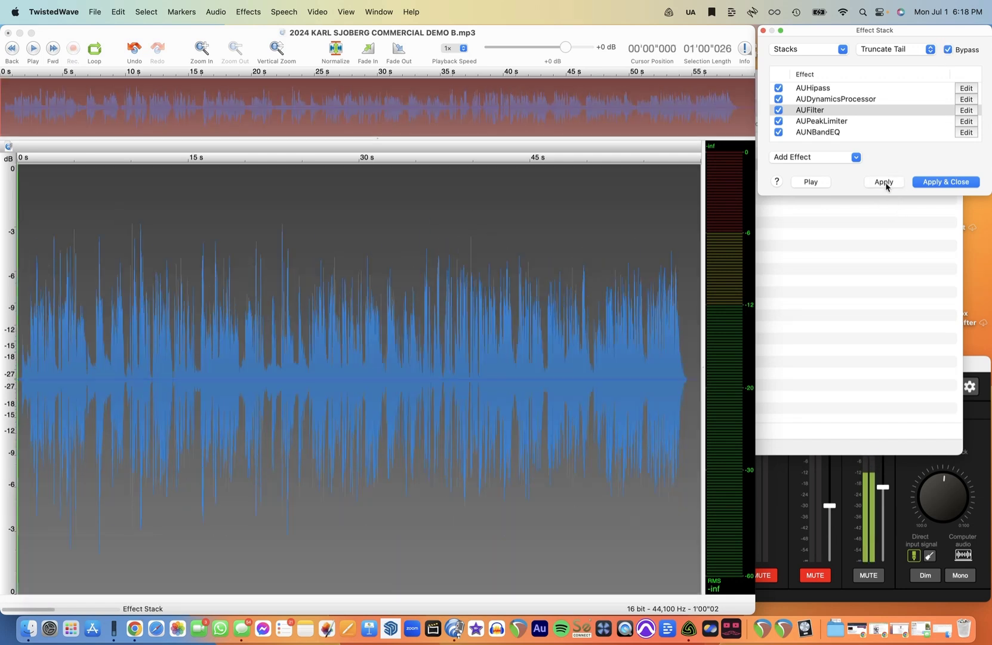
pyautogui.click(408, 450)
pyautogui.click(959, 37)
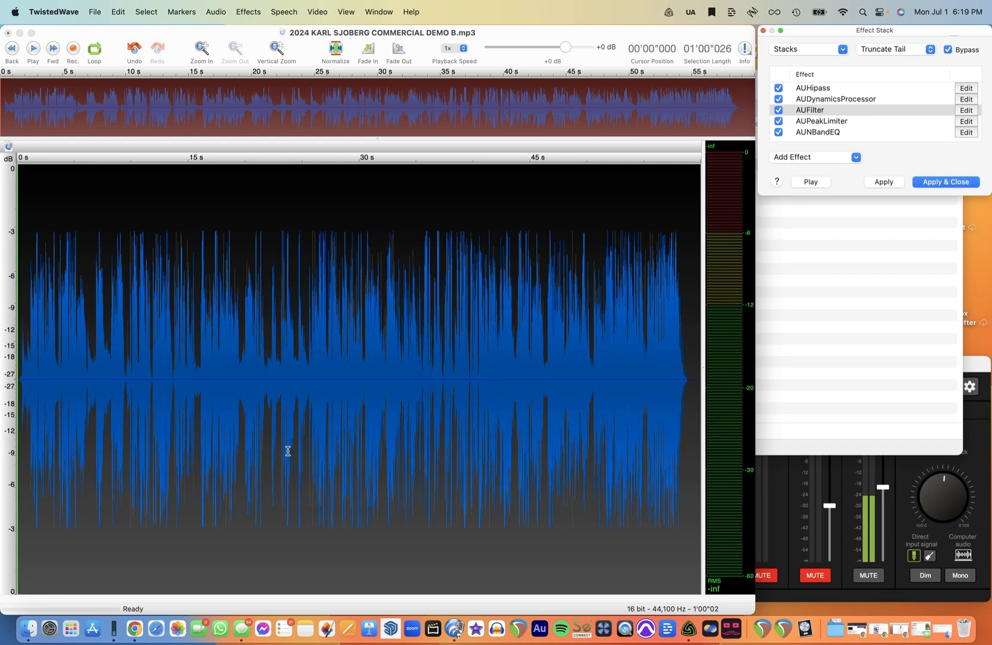
pyautogui.click(463, 386)
pyautogui.press('super+z')
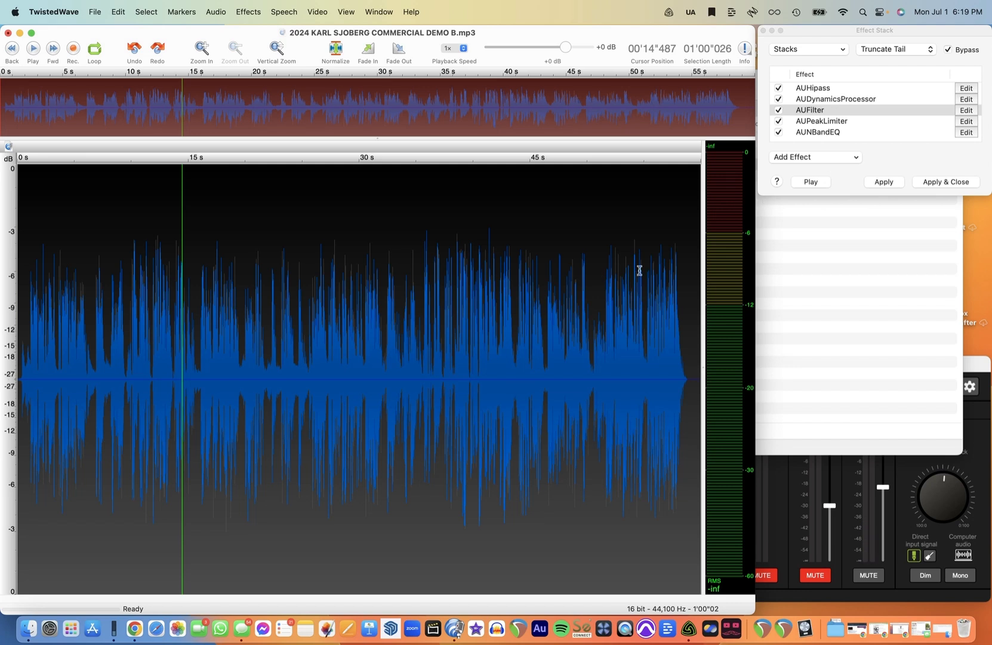
pyautogui.press('super+z')
pyautogui.press('shift+super+z')
# - Turn Bypass off and apply the effect stack to the file, closing the stack window
pyautogui.click(965, 52)
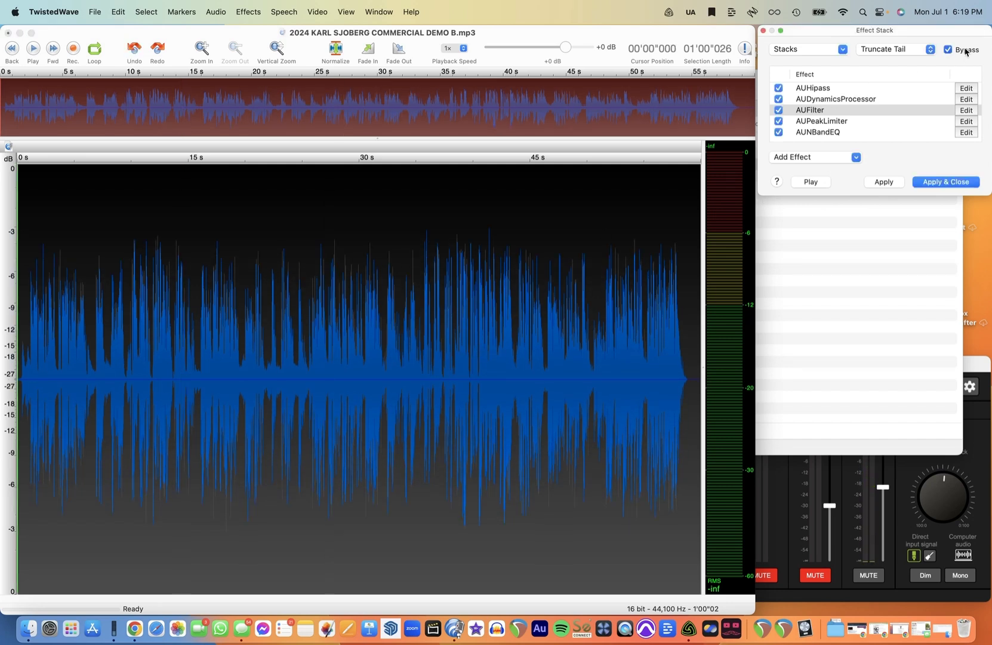
pyautogui.click(965, 52)
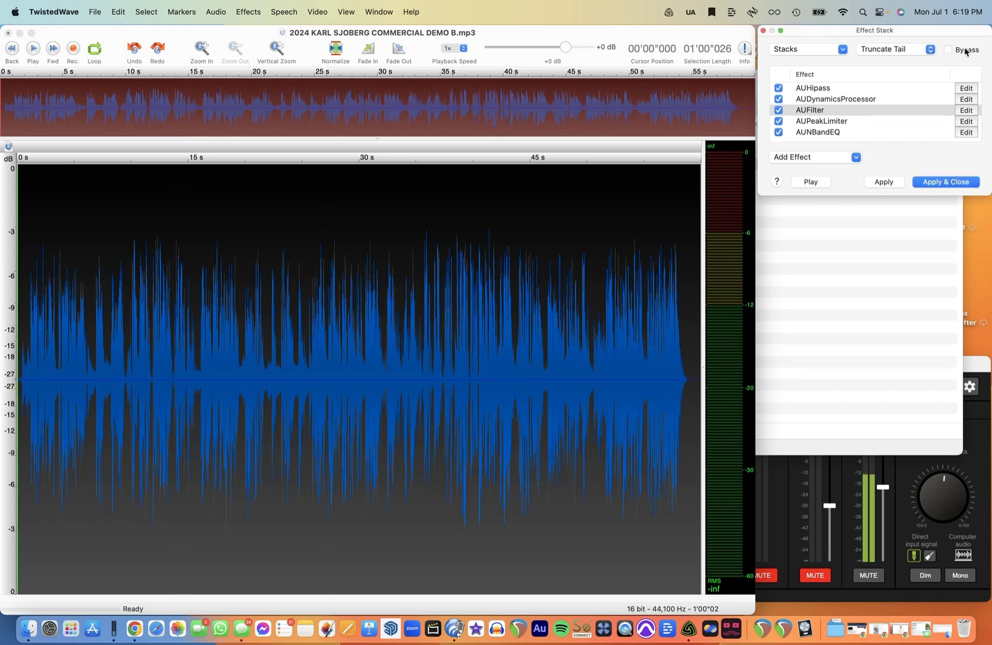
pyautogui.click(946, 182)
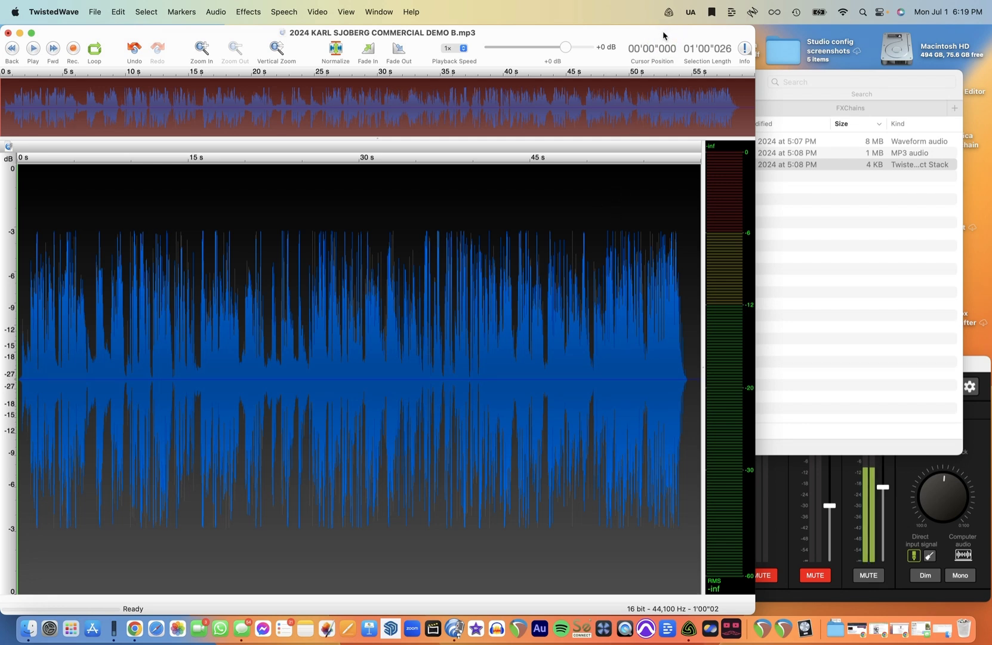
# - Place the playhead at about 31 s and open a client's commercial effect stack from the effect stacks list
pyautogui.click(372, 405)
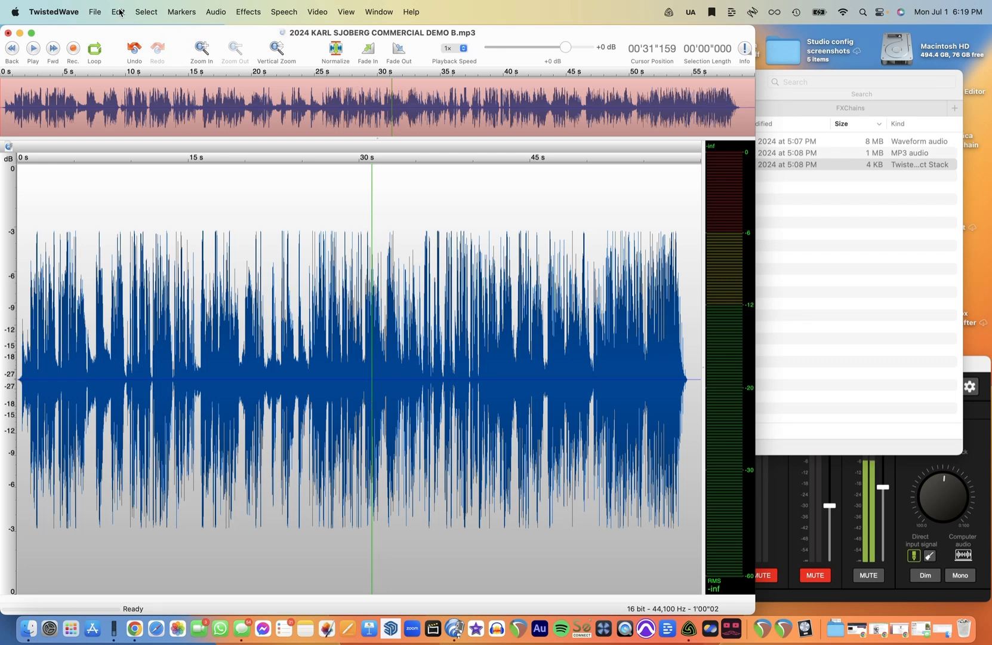
pyautogui.click(250, 13)
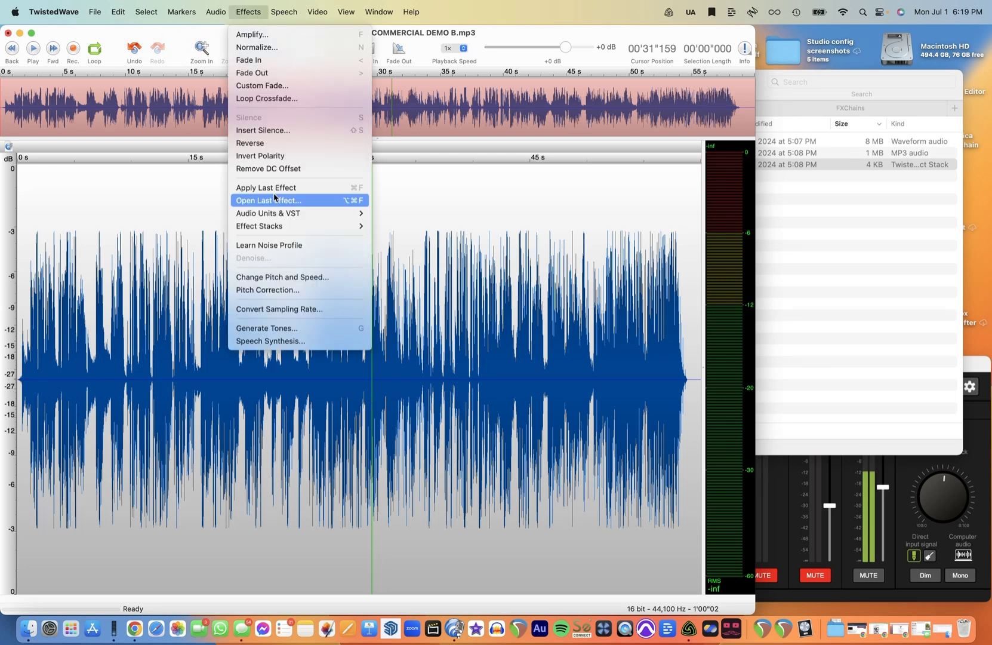
pyautogui.moveTo(323, 226)
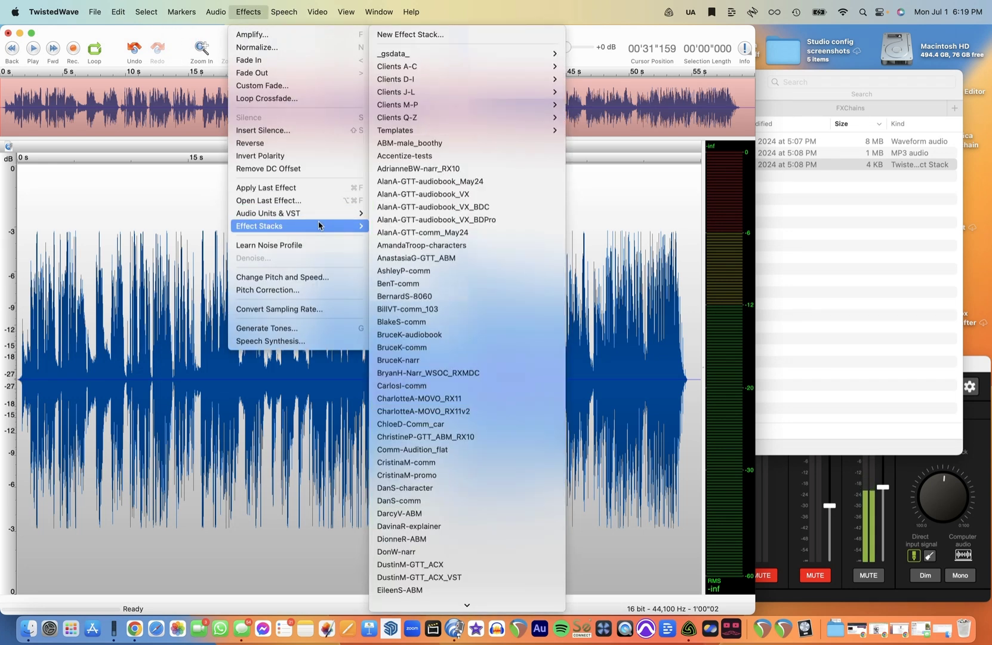
pyautogui.click(474, 273)
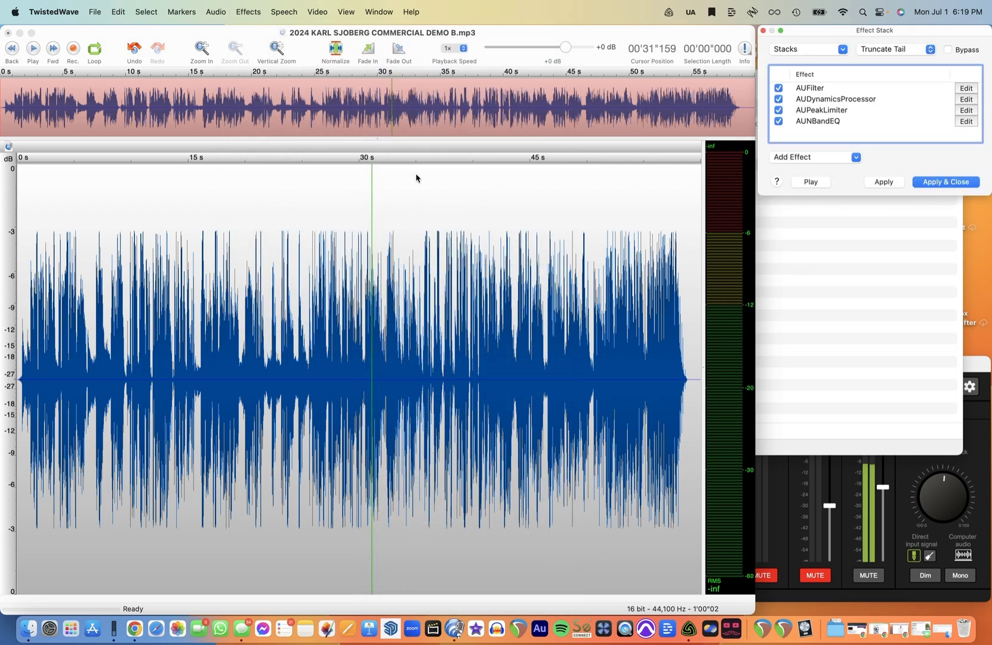
pyautogui.click(823, 52)
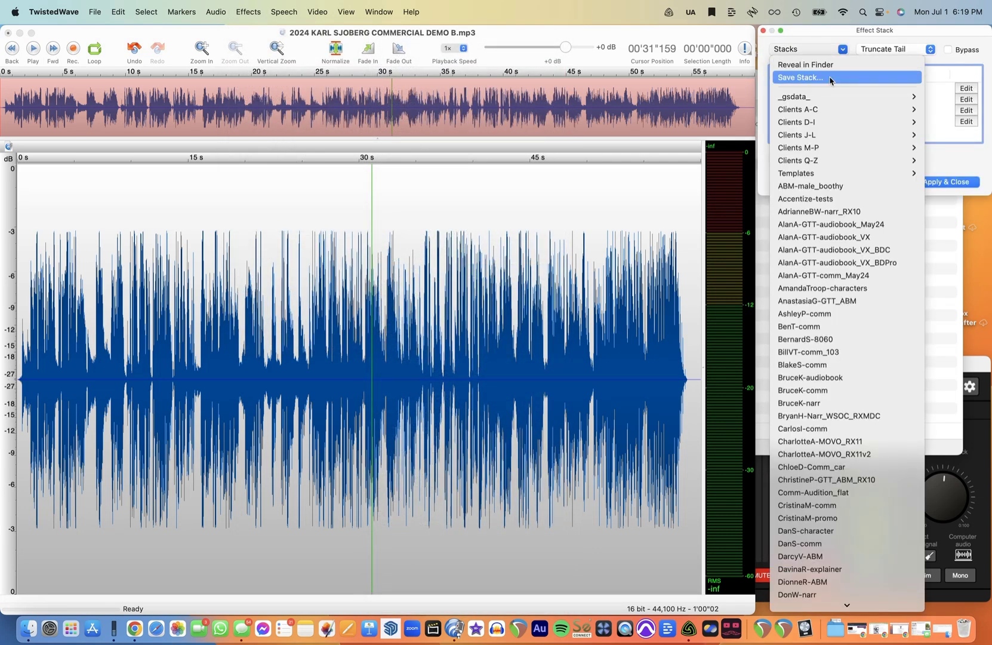
pyautogui.click(830, 79)
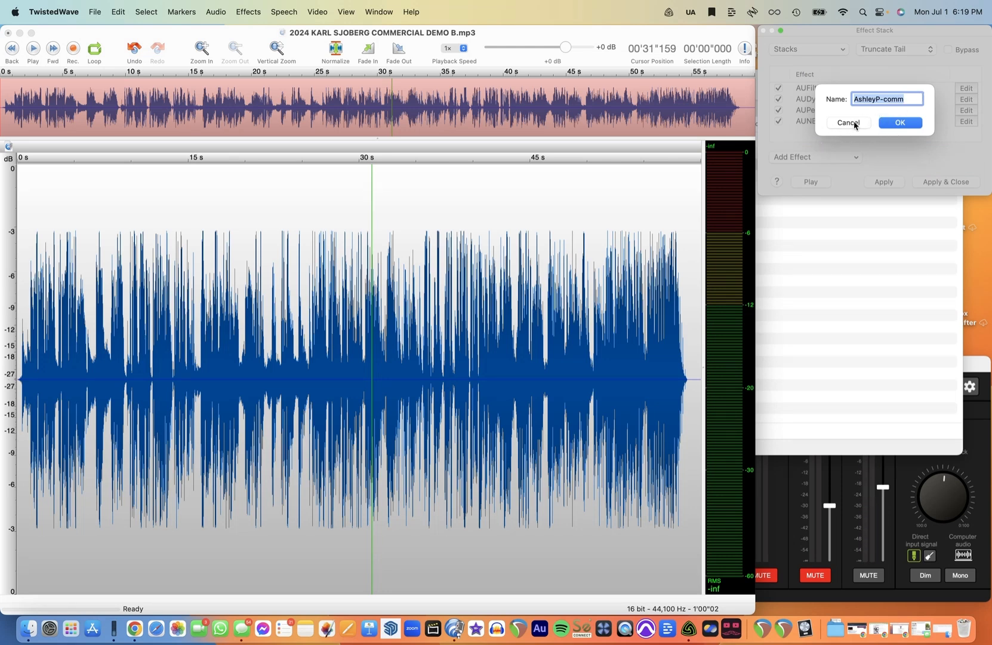
pyautogui.click(856, 127)
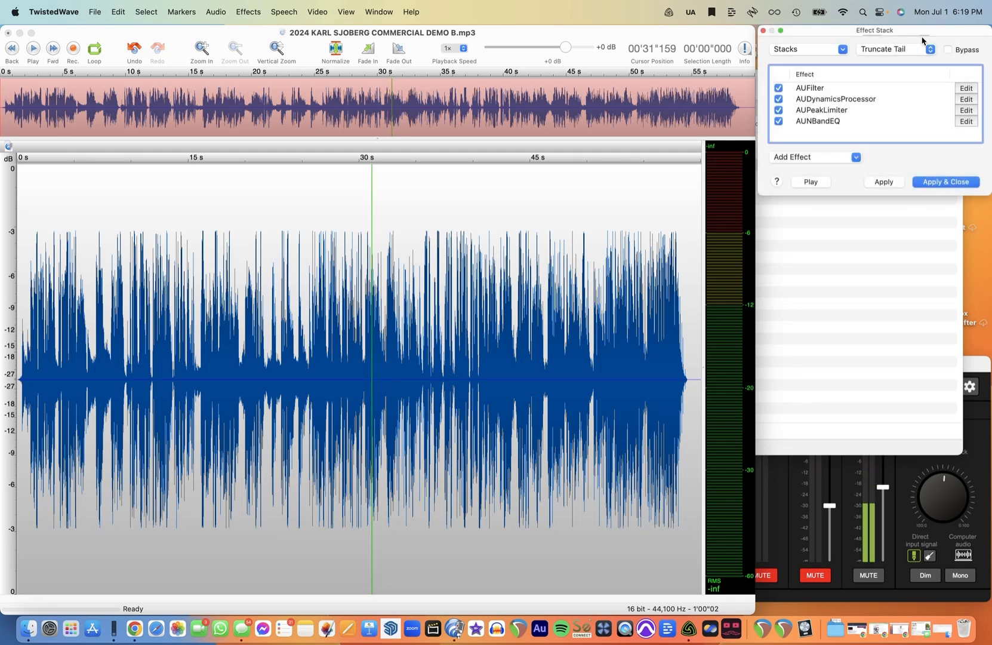
# - Reveal the stacks folder in Finder and open the Windows-VST-ACX.stack file from it
pyautogui.click(842, 50)
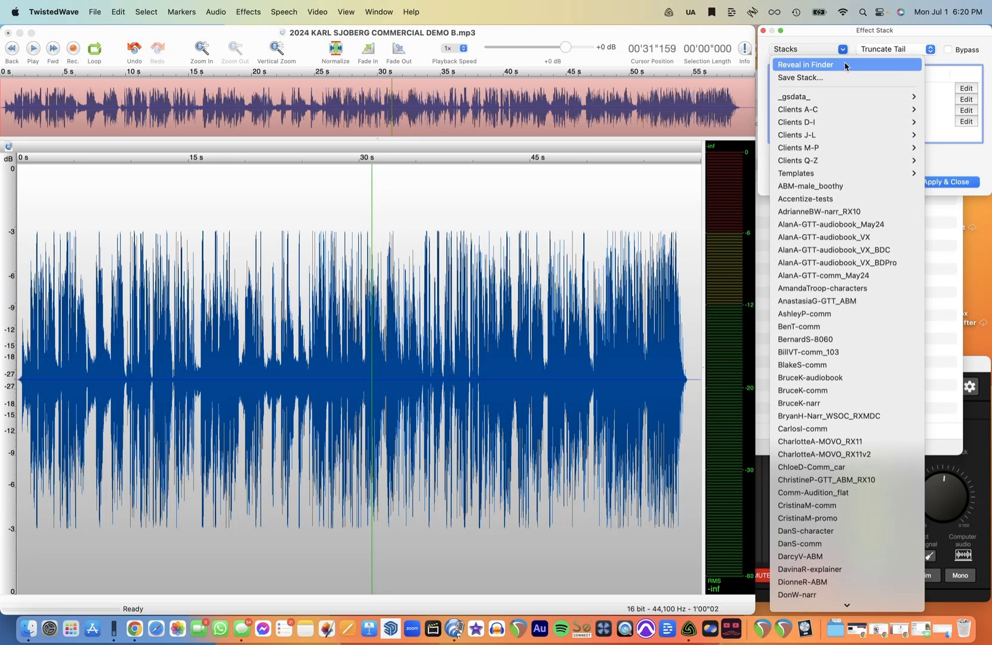
pyautogui.click(846, 66)
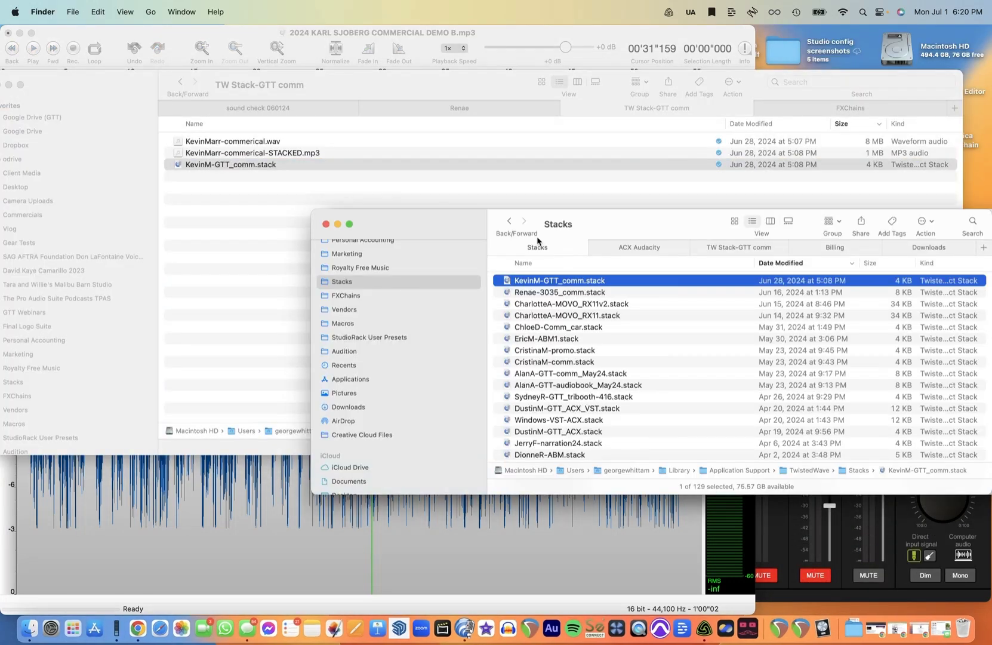
pyautogui.moveTo(420, 225); pyautogui.dragTo(331, 176)
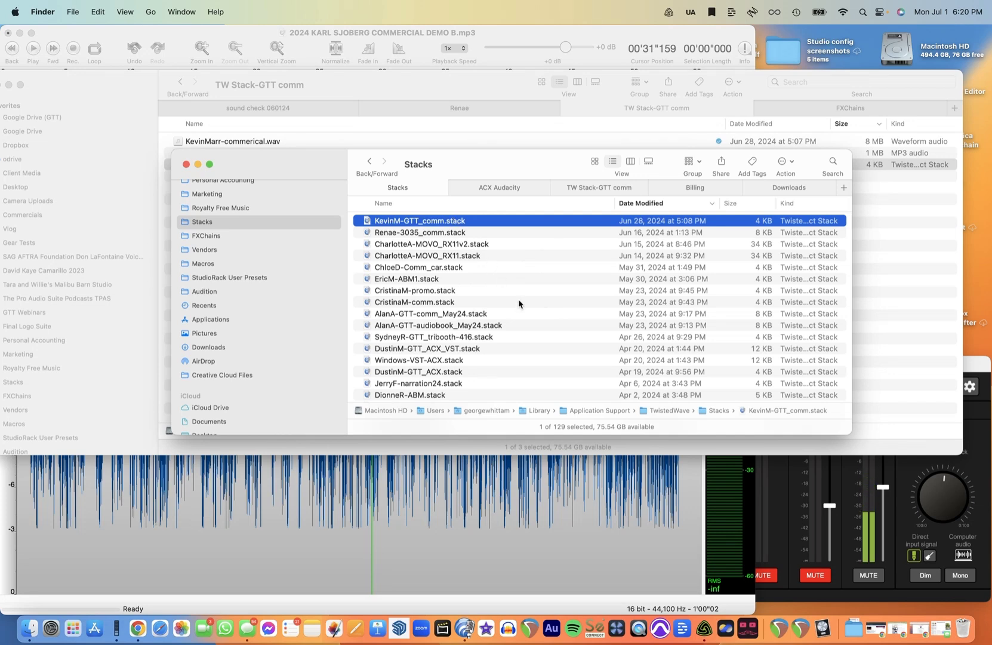
pyautogui.click(513, 359)
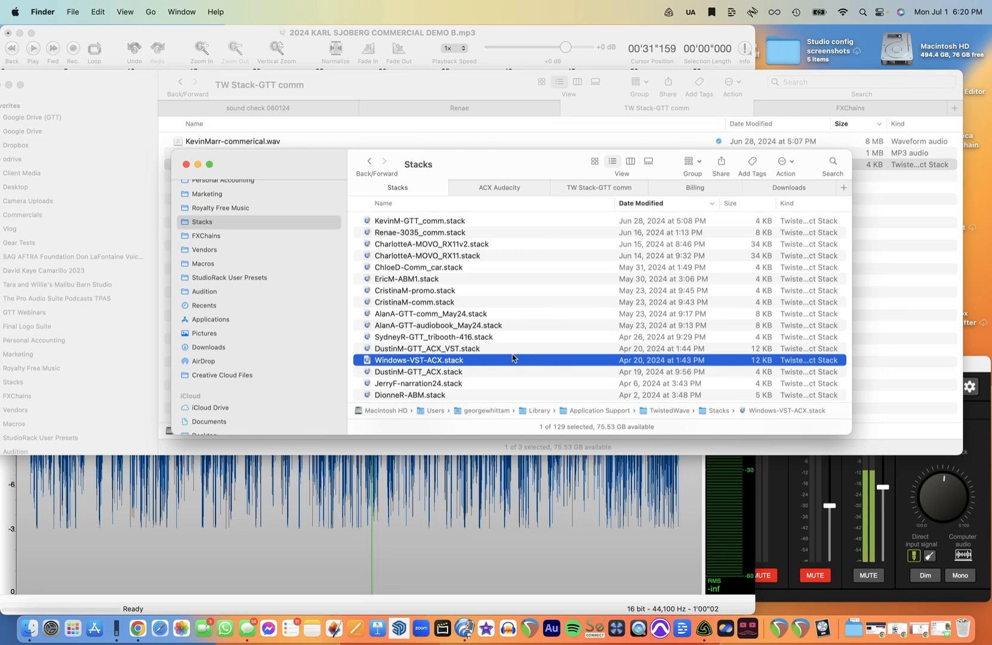
pyautogui.doubleClick(512, 359)
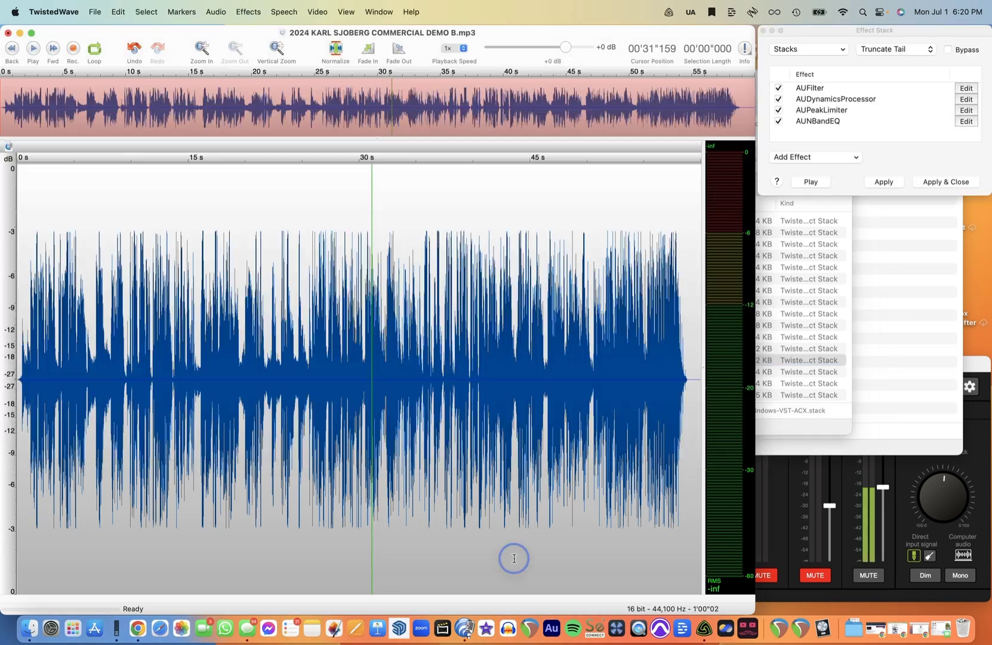
# - Switch to Chrome and open the georgethe.tech webinars page tab
pyautogui.click(138, 628)
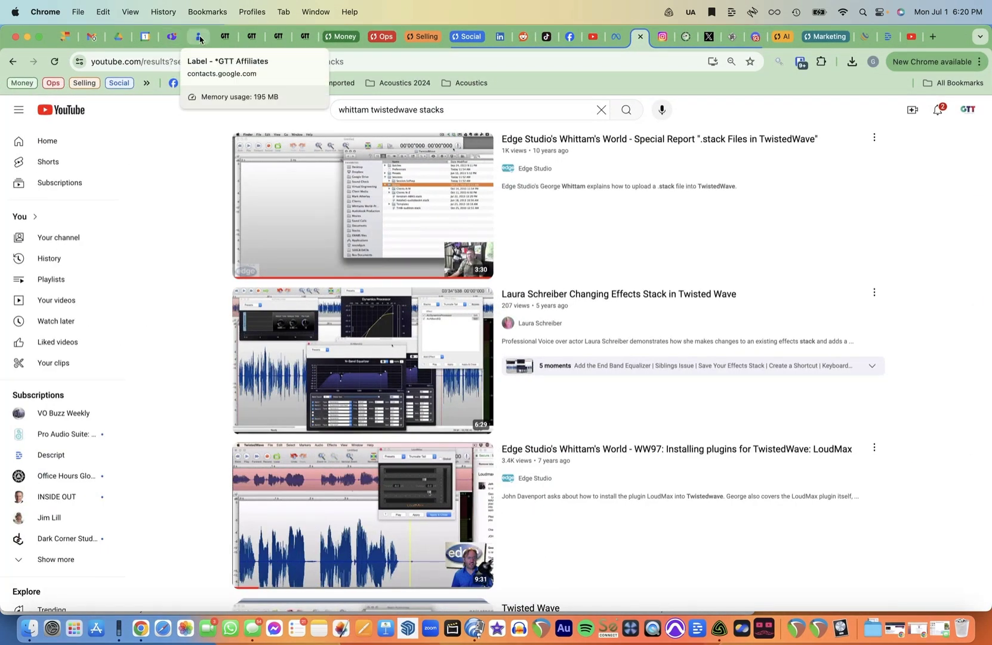
pyautogui.click(225, 37)
pyautogui.click(268, 152)
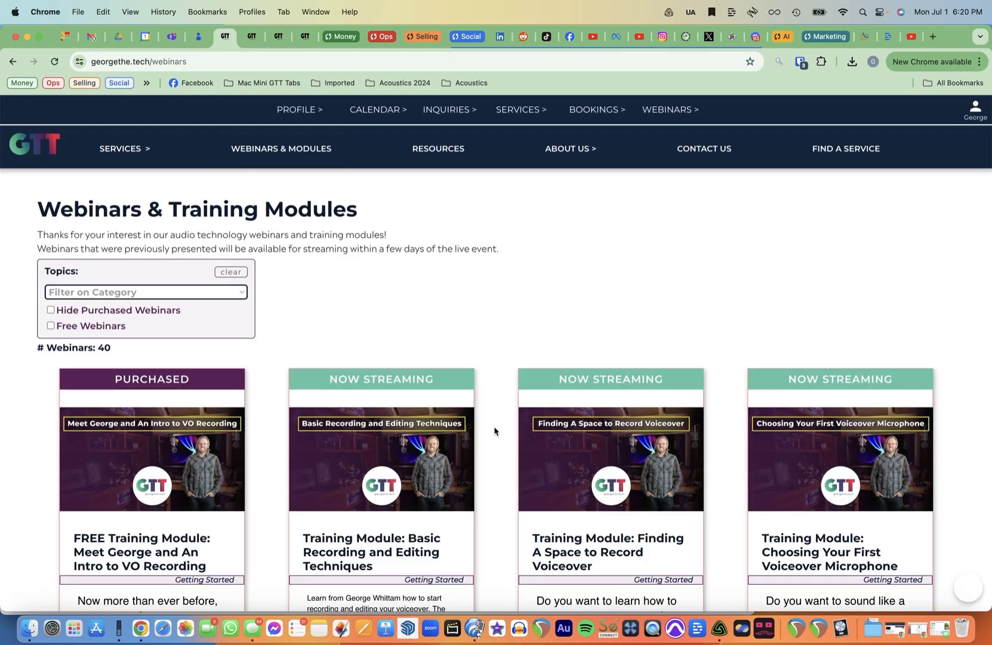
# - Filter the webinars by the TwistedWave topic and browse the listed training modules
pyautogui.click(123, 292)
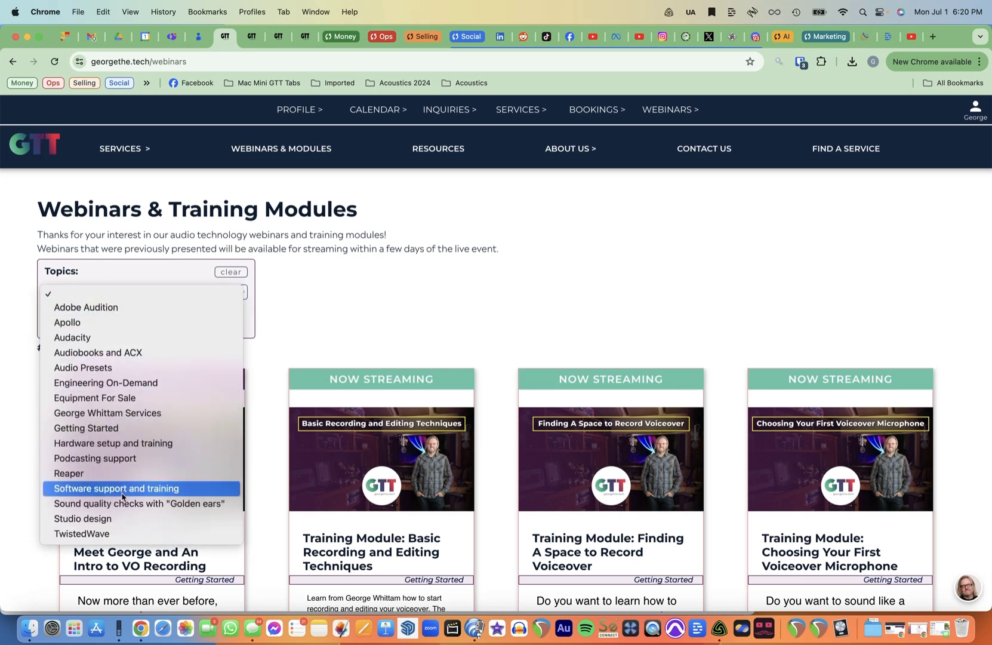
pyautogui.click(126, 532)
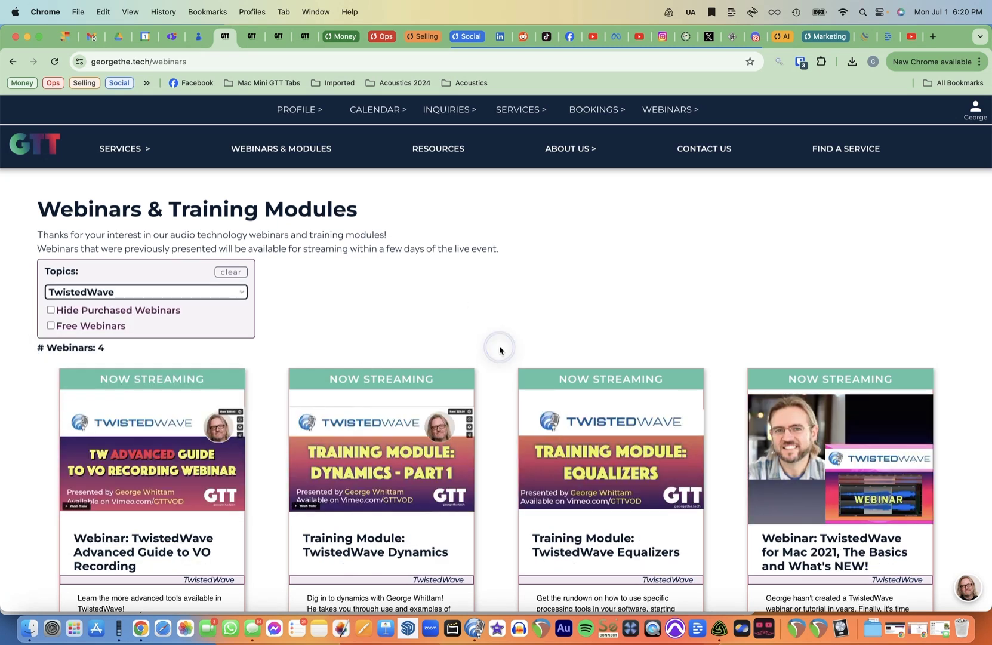
pyautogui.scroll(-1, 499, 348)
pyautogui.scroll(-5, 499, 347)
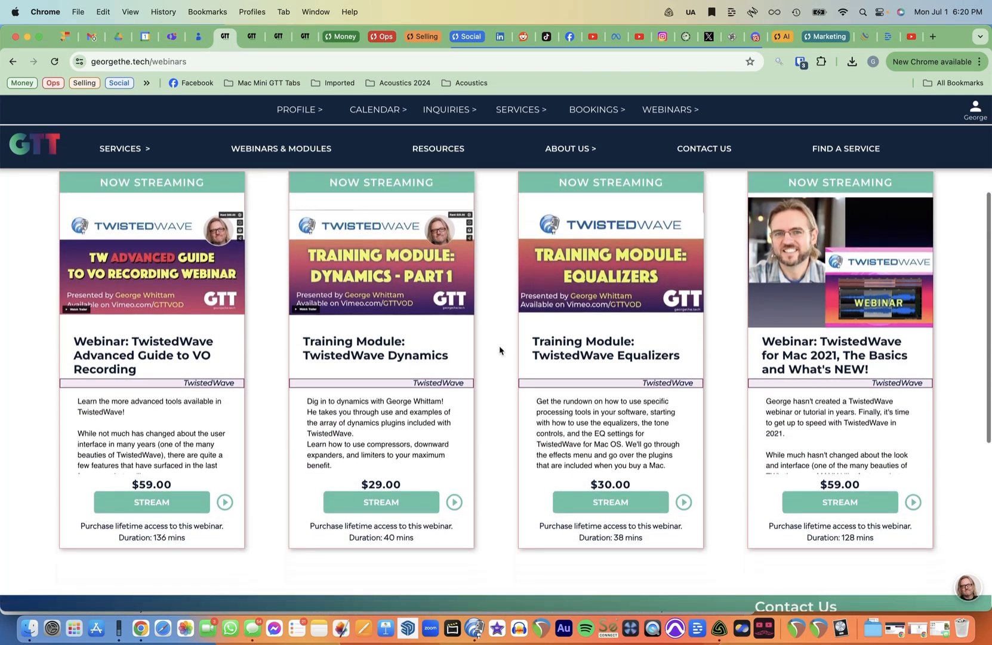
pyautogui.scroll(-2, 499, 350)
pyautogui.scroll(5, 500, 350)
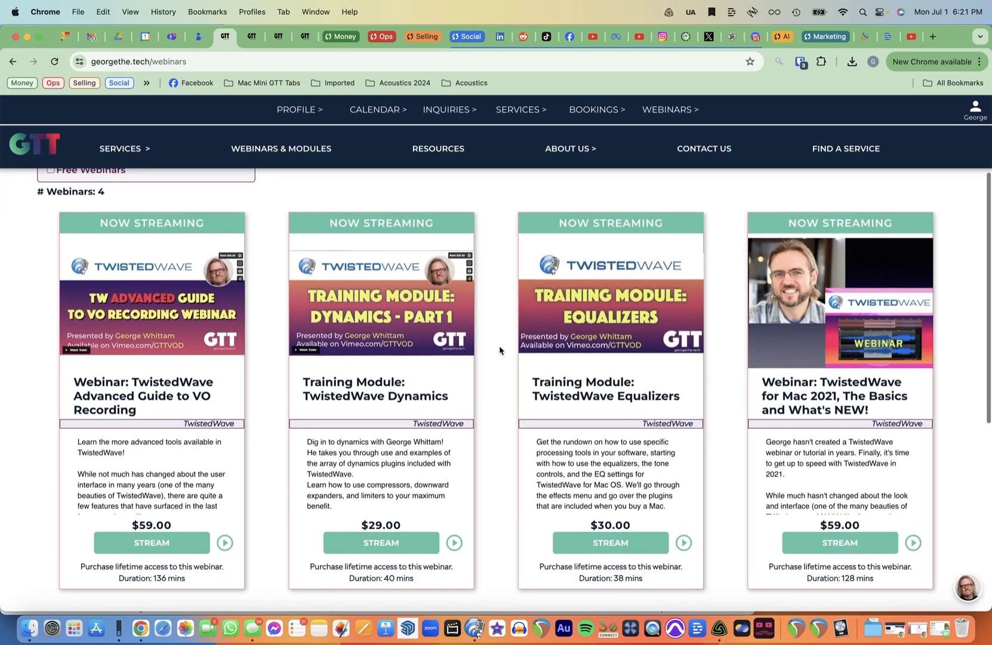